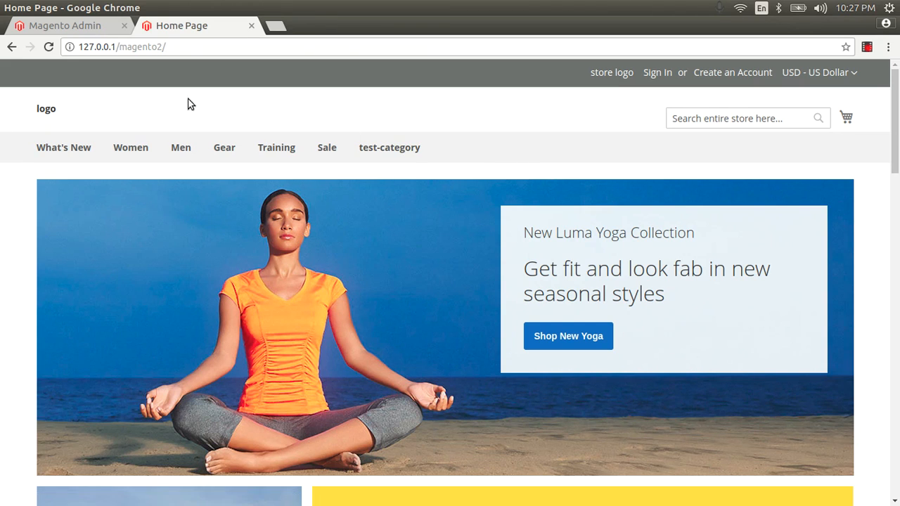
Sign back into Magento Admin with the admin username and password
left_click(84, 26)
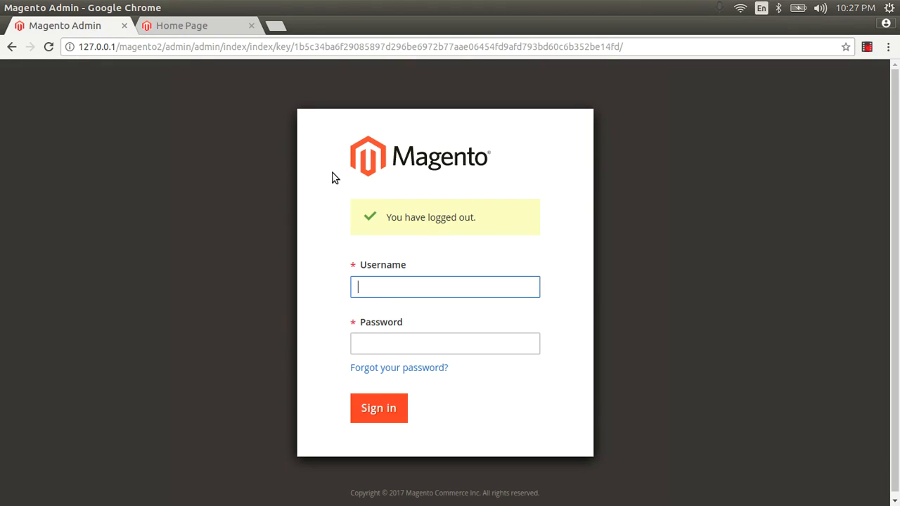
type("aftab")
key("Tab")
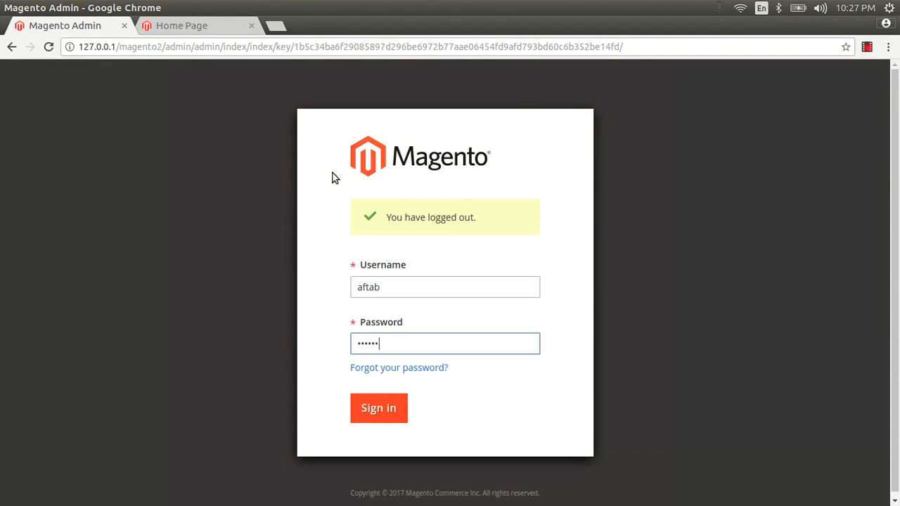
key("Return")
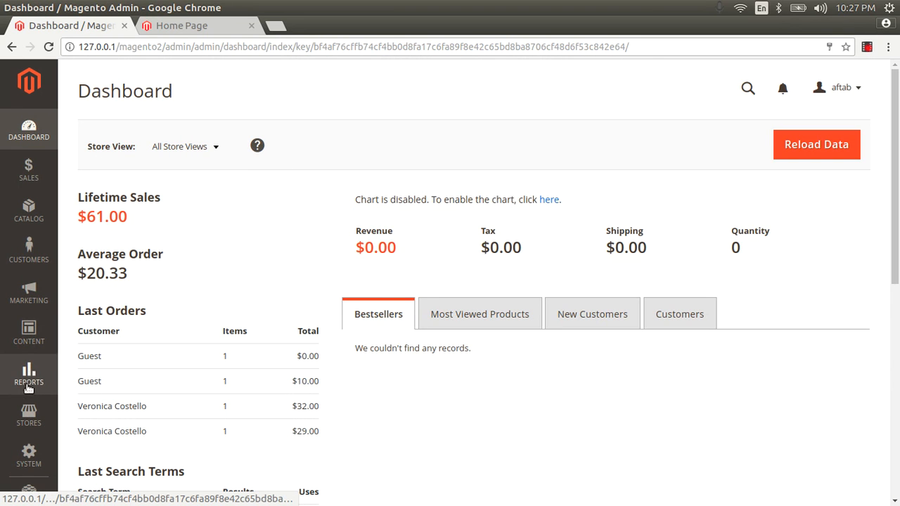
Go to Stores > Configuration and open General > Web
left_click(28, 415)
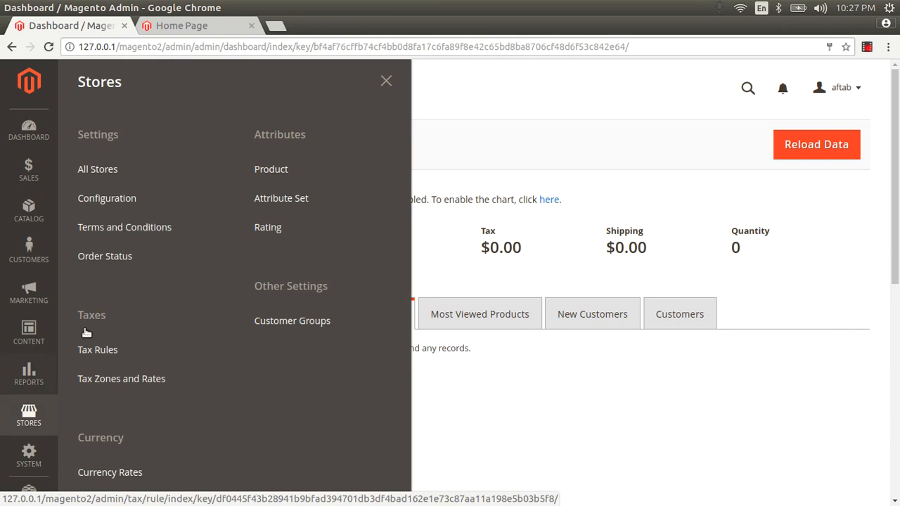
left_click(95, 200)
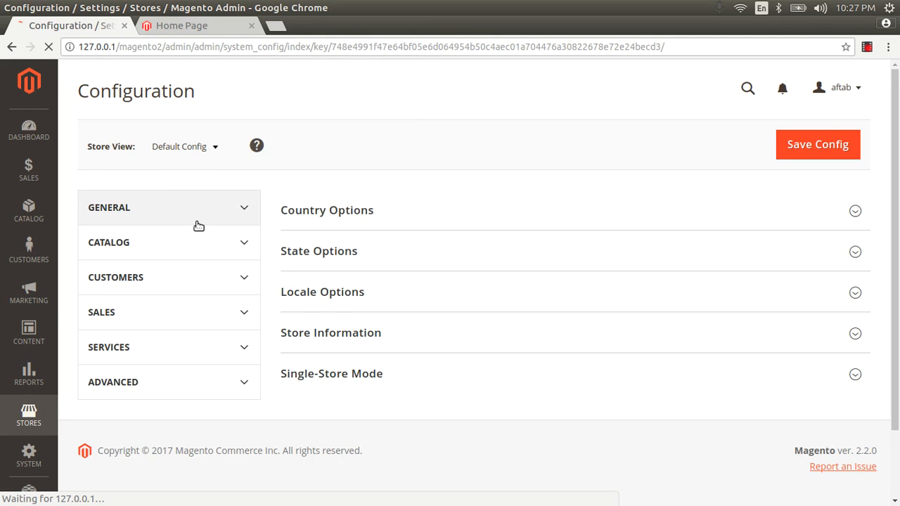
scroll(195, 222, "down", 3)
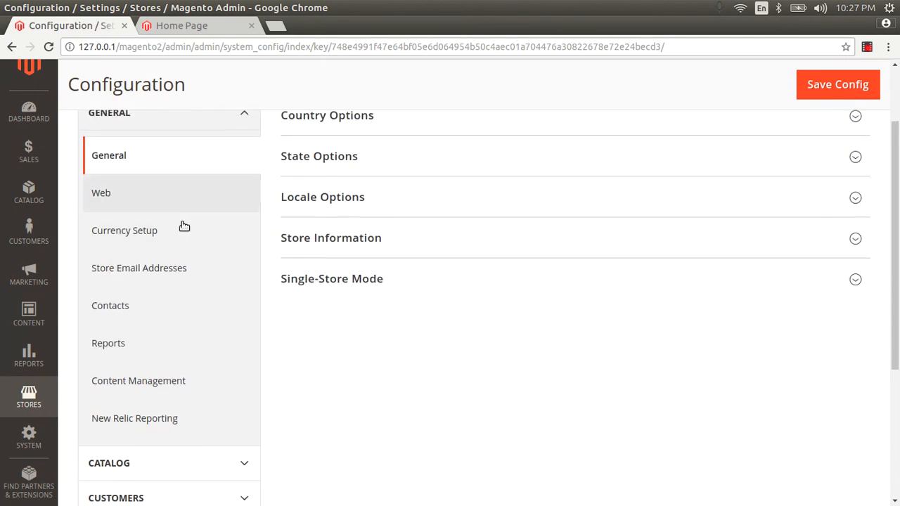
left_click(118, 188)
scroll(484, 186, "down", 2)
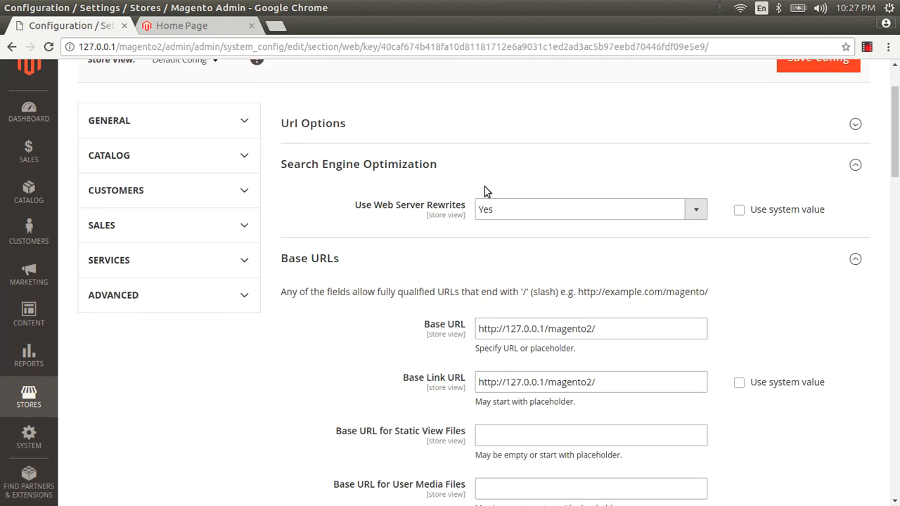
scroll(493, 211, "down", 5)
scroll(492, 211, "down", 1)
scroll(484, 194, "up", 3)
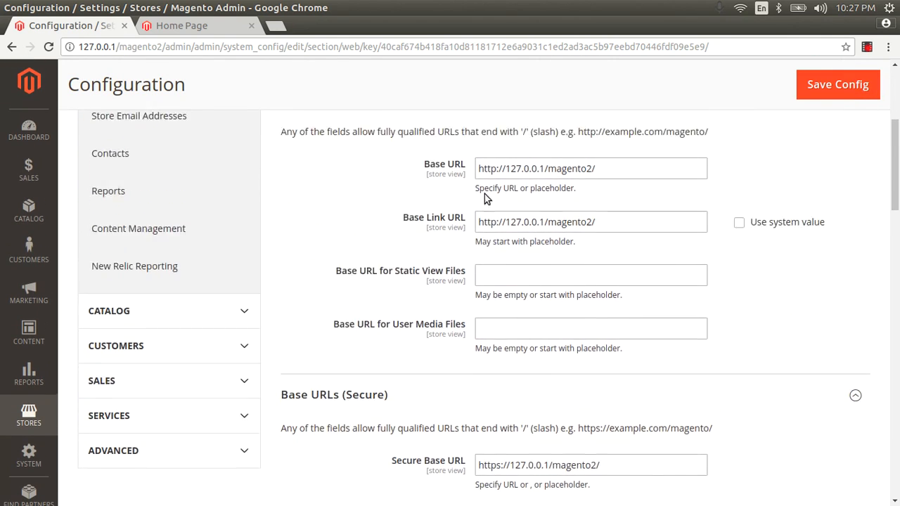
left_click_drag(282, 168, 469, 235)
left_click_drag(793, 407, 316, 170)
scroll(527, 223, "down", 2)
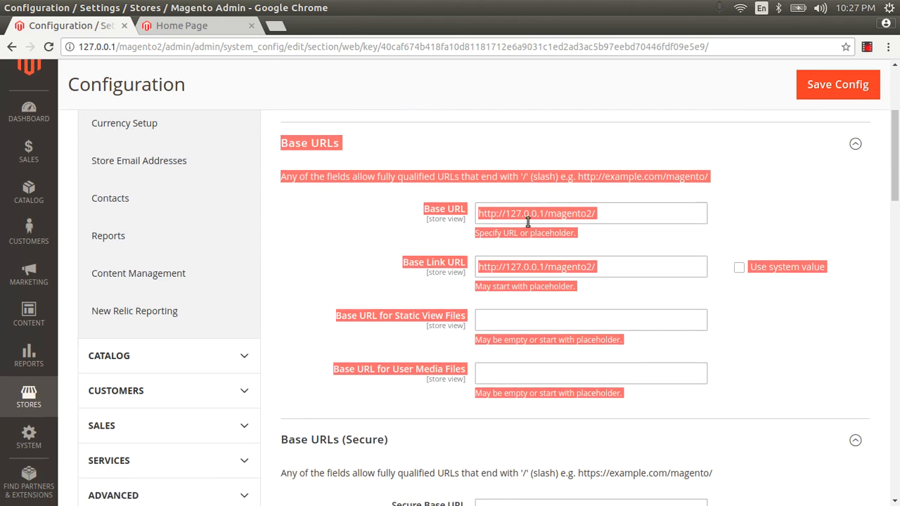
scroll(528, 221, "up", 1)
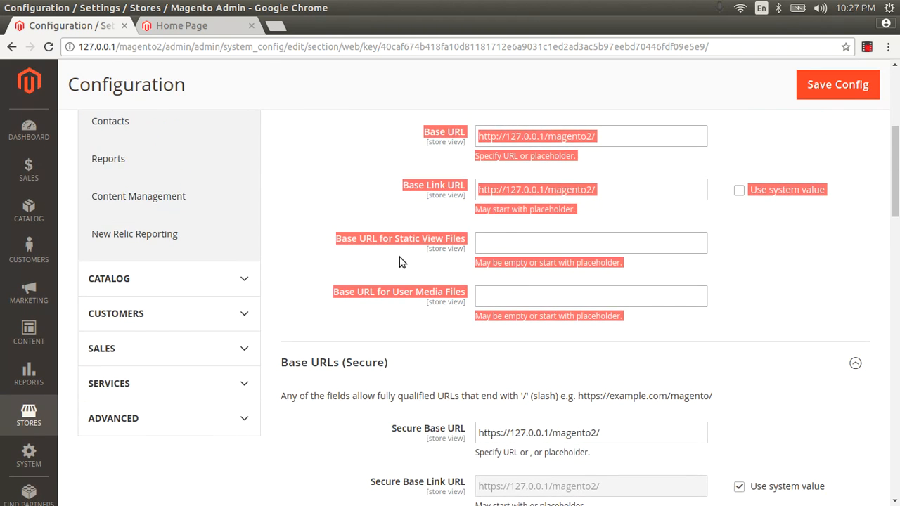
left_click(336, 243)
left_click_drag(336, 240, 483, 242)
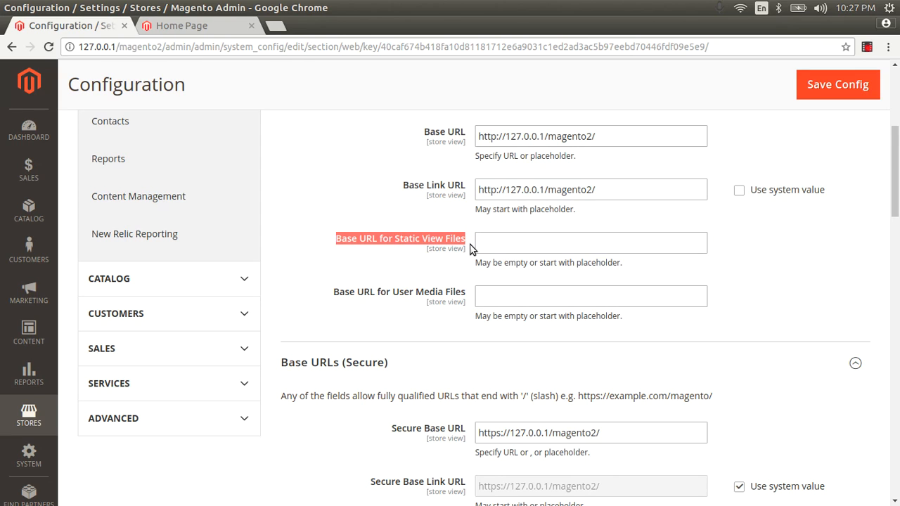
left_click(497, 243)
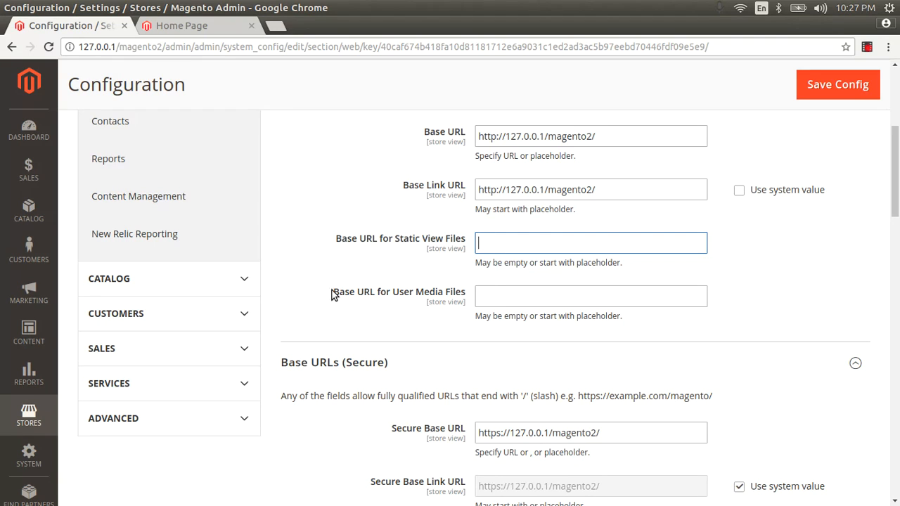
left_click_drag(332, 292, 470, 291)
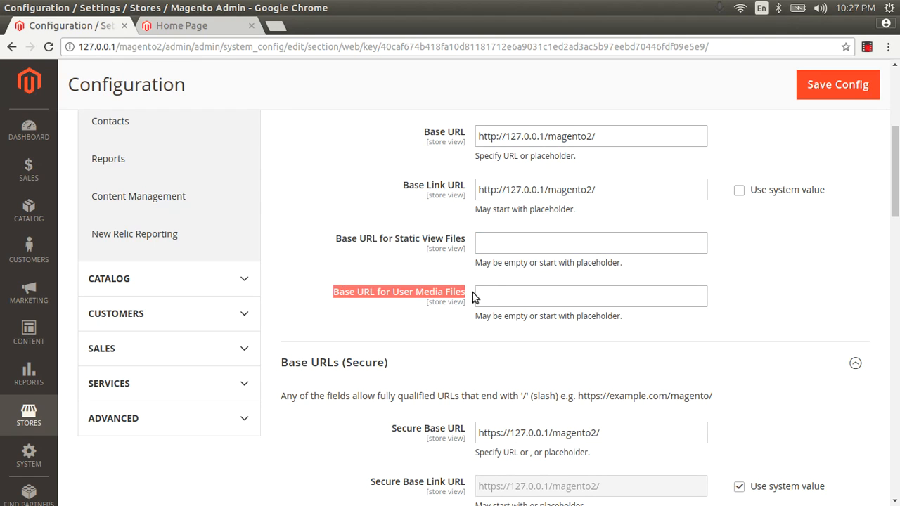
triple_click(338, 240)
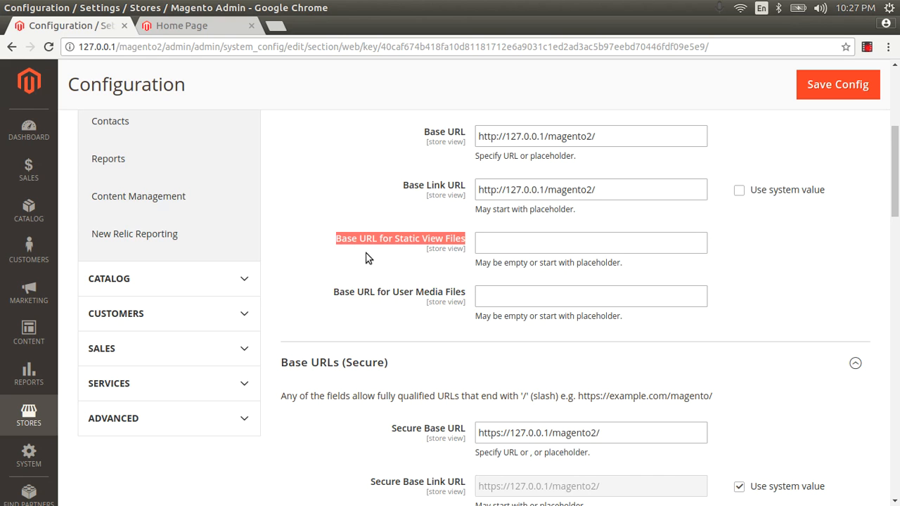
left_click_drag(366, 258, 457, 296)
scroll(377, 255, "down", 5)
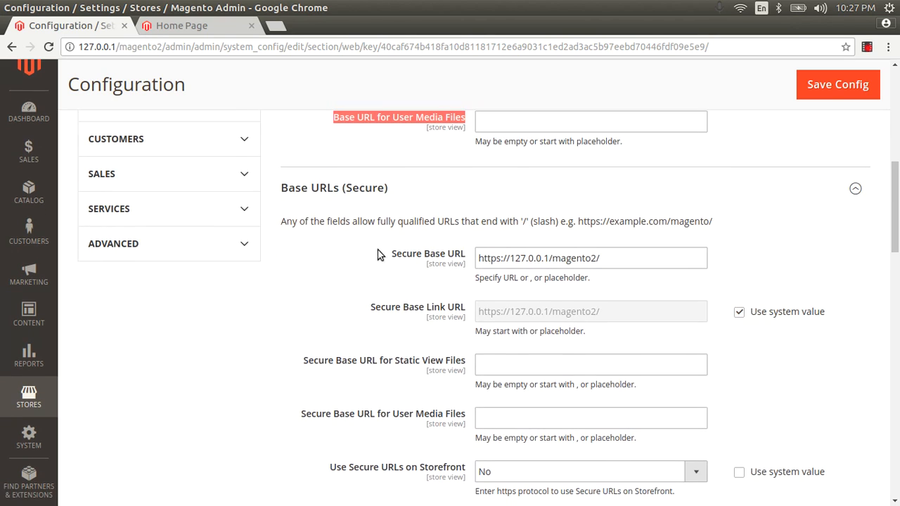
left_click_drag(410, 189, 314, 195)
double_click(514, 258)
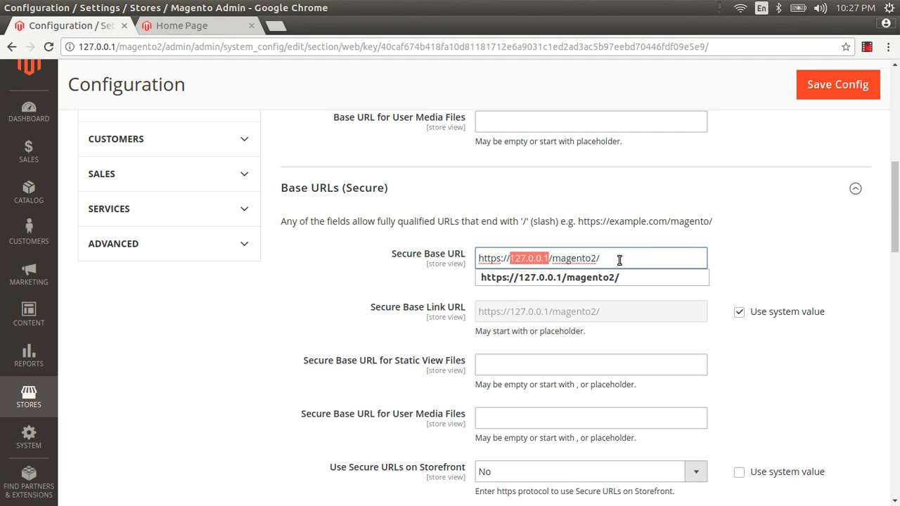
left_click(619, 259)
left_click_drag(471, 270, 471, 258)
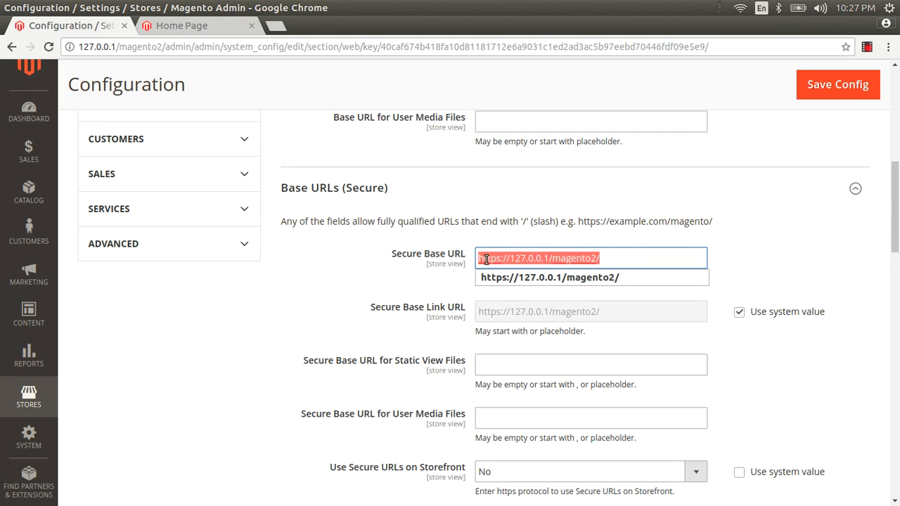
left_click(755, 242)
scroll(735, 230, "down", 3)
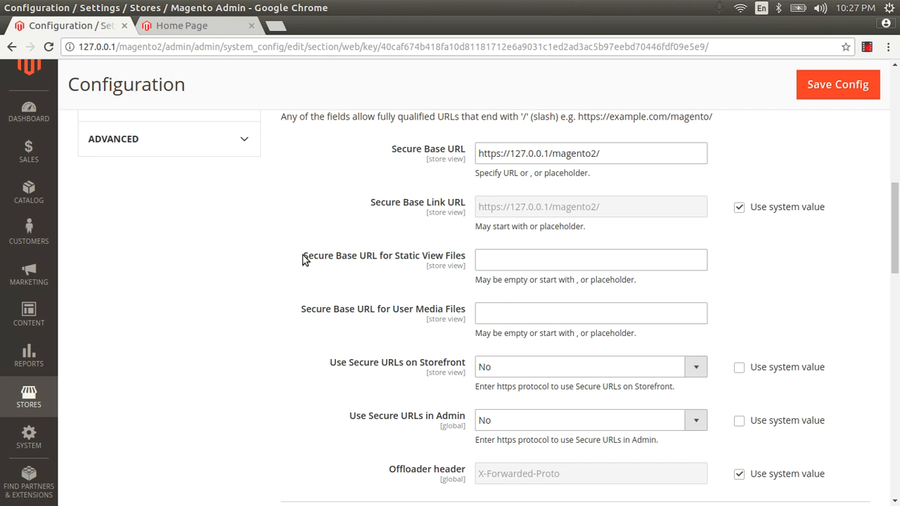
left_click_drag(303, 259, 474, 261)
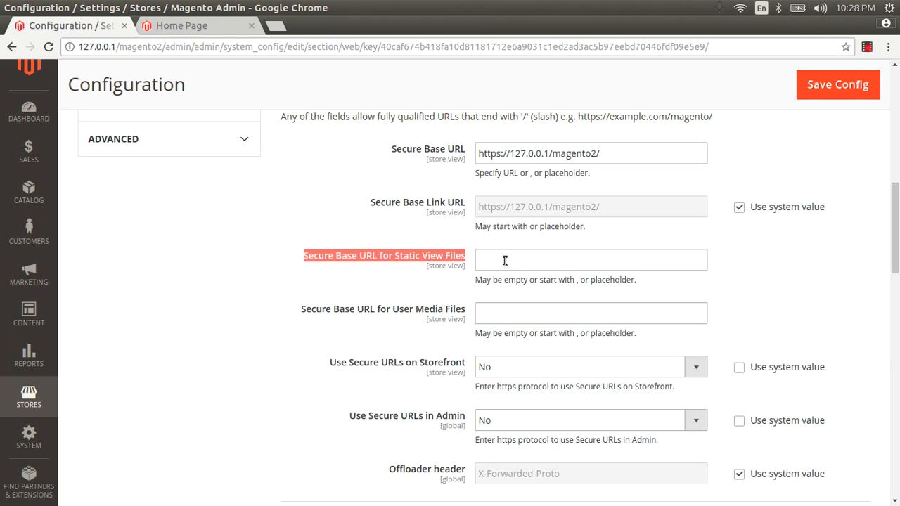
Under Base URLs (Secure), set Use Secure URLs on Storefront to Yes
left_click(505, 261)
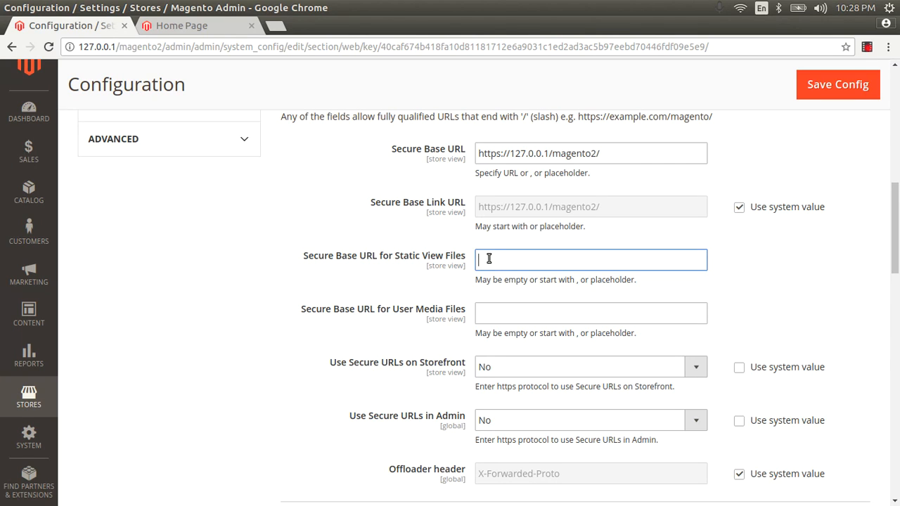
left_click(491, 313)
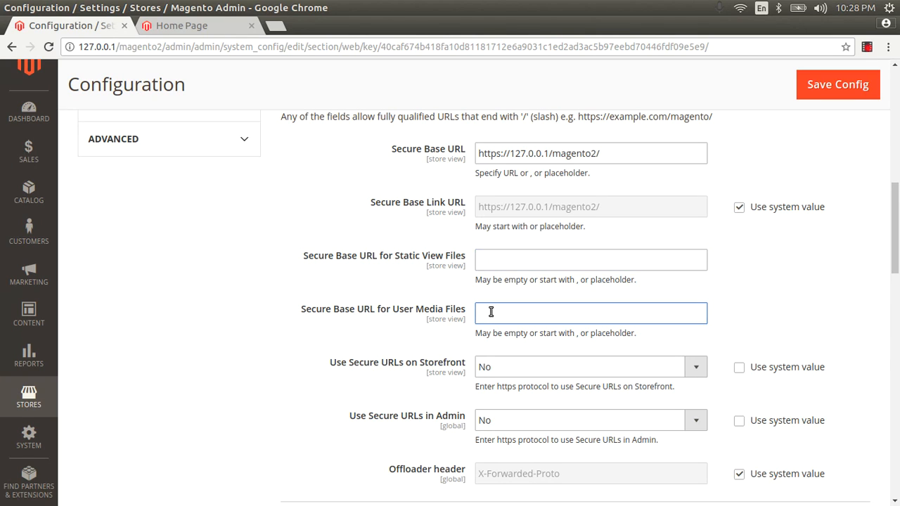
scroll(490, 313, "down", 3)
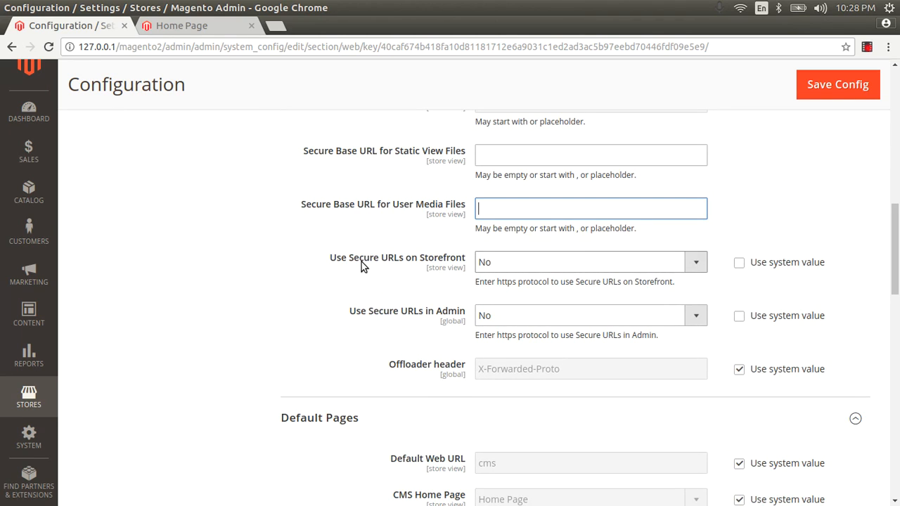
left_click_drag(328, 259, 485, 258)
left_click(508, 258)
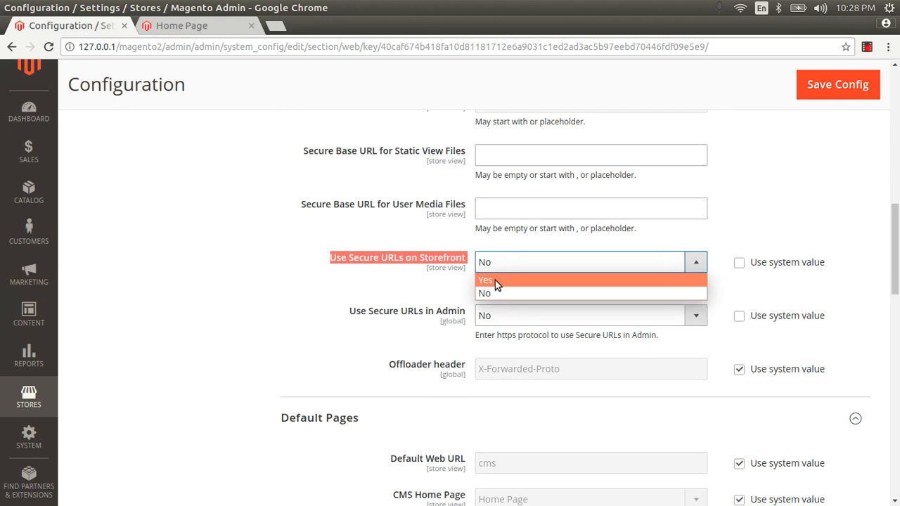
left_click(495, 280)
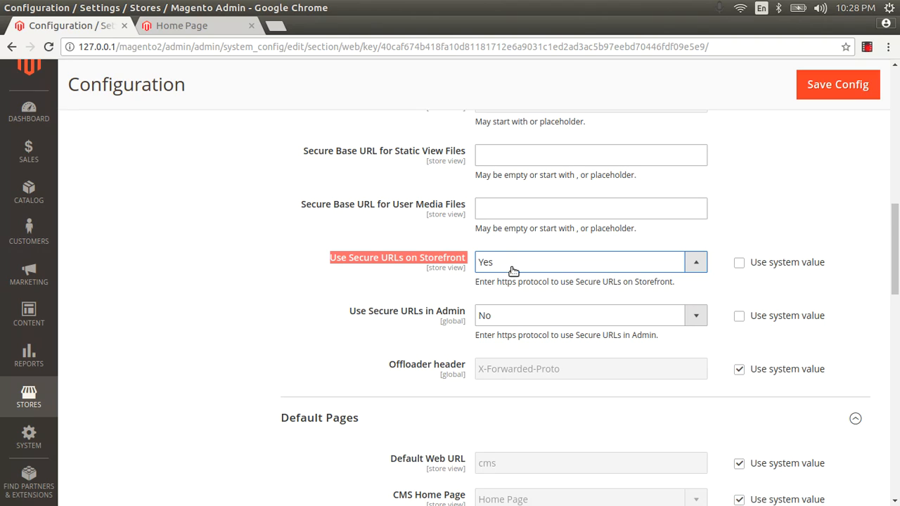
left_click(512, 264)
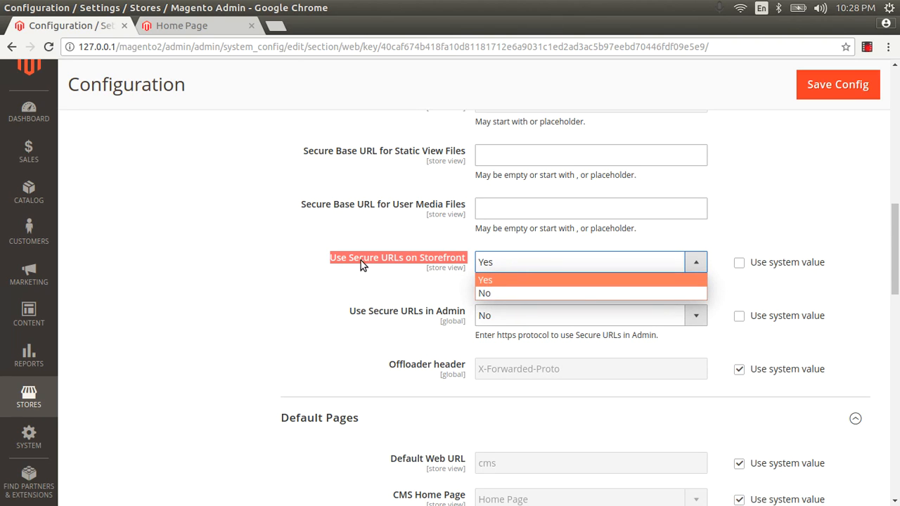
left_click(493, 279)
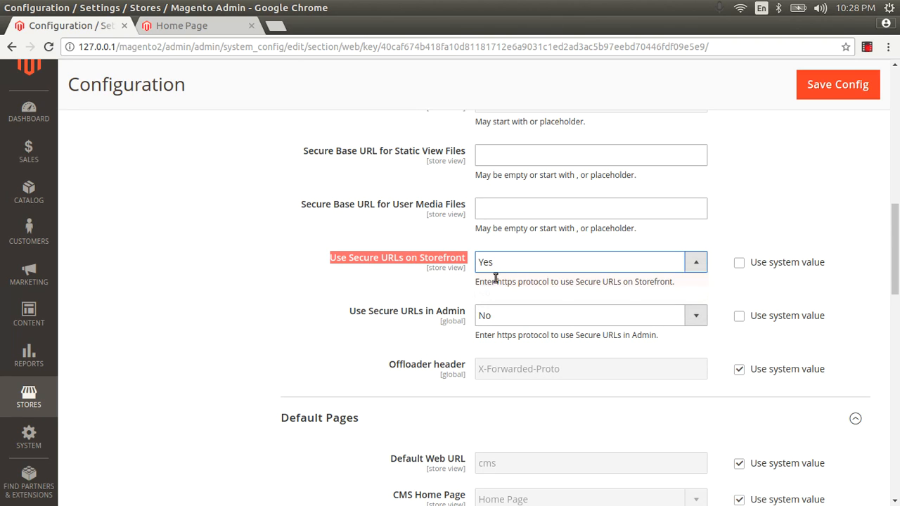
Set Use Secure URLs in Admin, Enable HSTS and Upgrade Insecure Requests to Yes
left_click(491, 321)
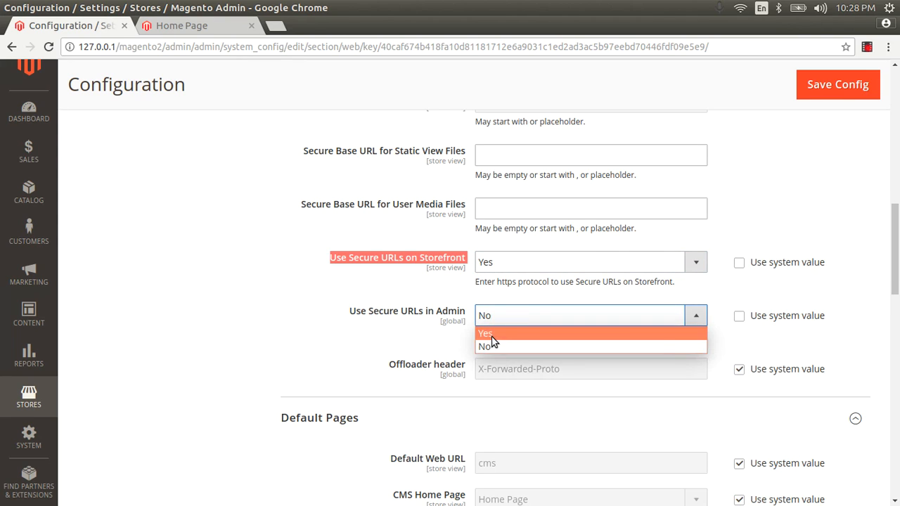
left_click(492, 335)
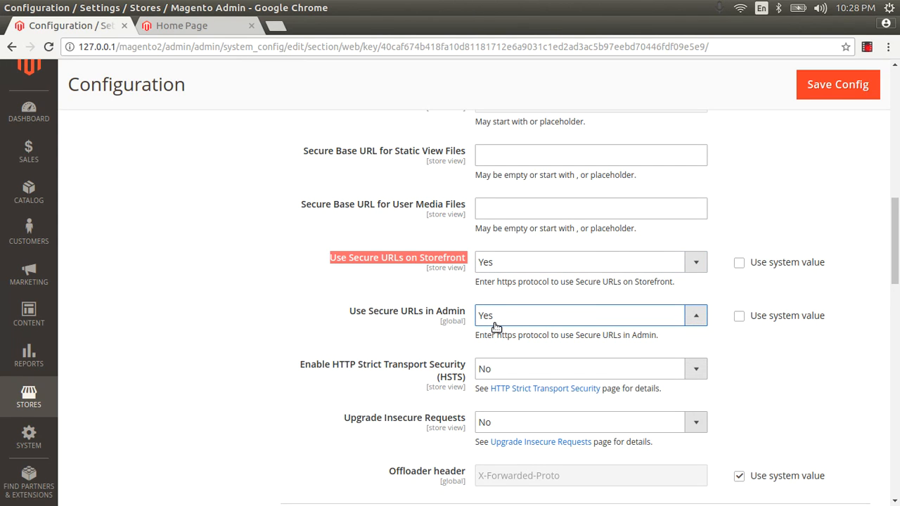
left_click(496, 325)
left_click(495, 323)
left_click(486, 370)
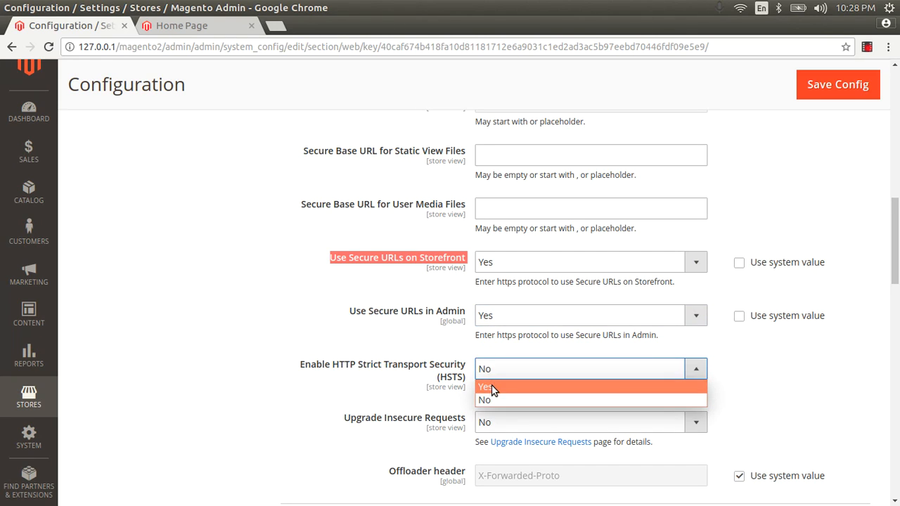
left_click(491, 387)
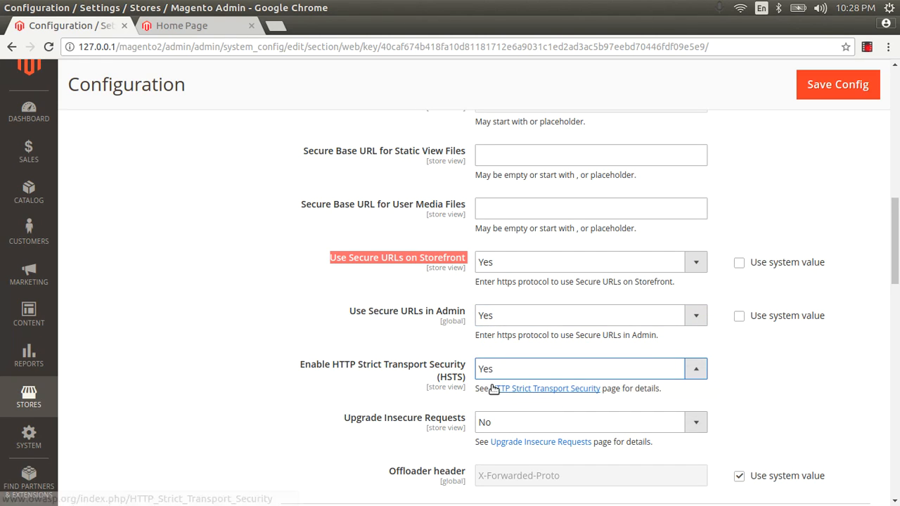
left_click(492, 420)
left_click(498, 440)
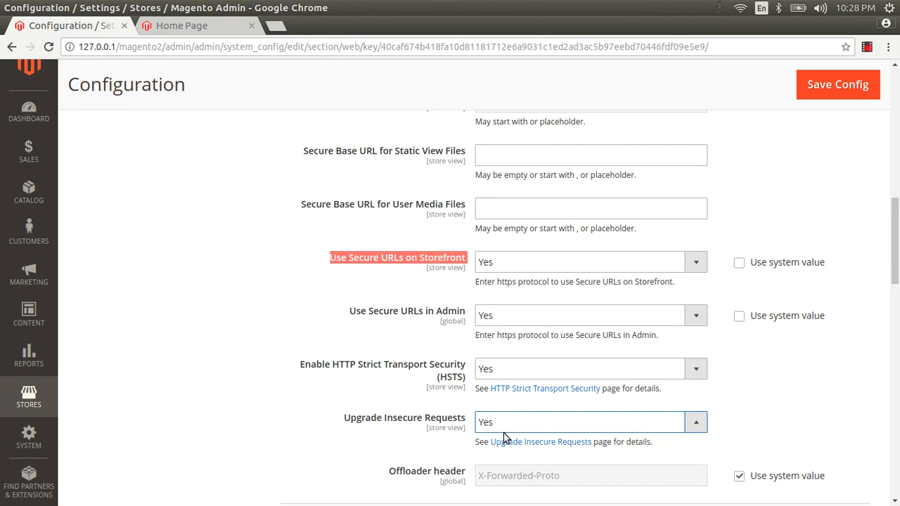
Recheck that secure admin URLs, HSTS and Upgrade Insecure Requests all stay Yes
scroll(513, 380, "down", 3)
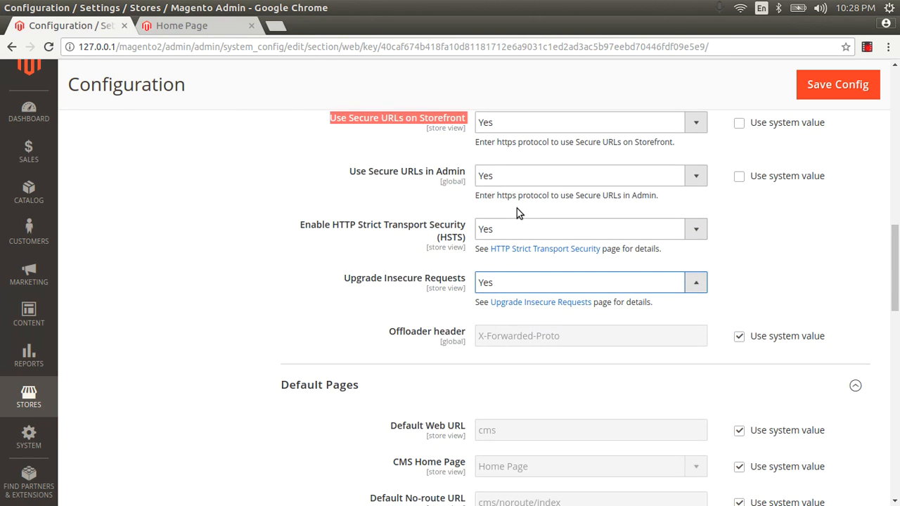
scroll(517, 206, "up", 1)
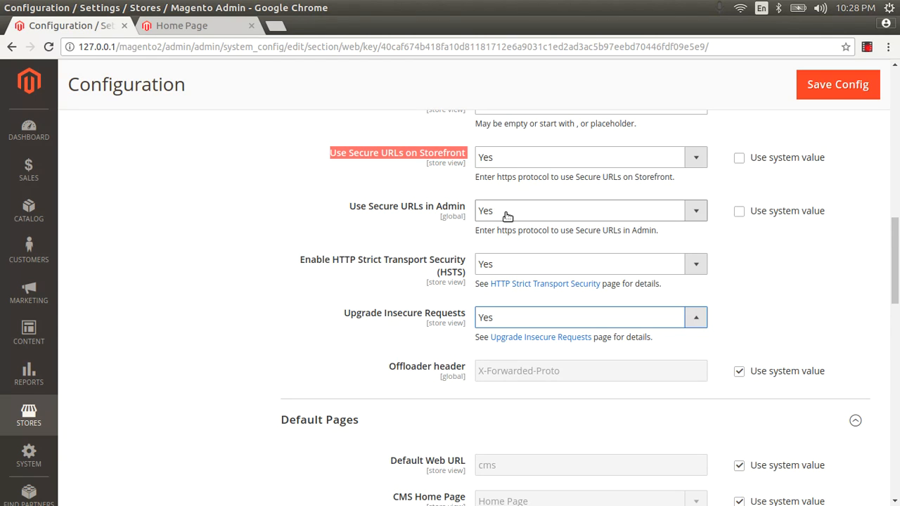
left_click(501, 210)
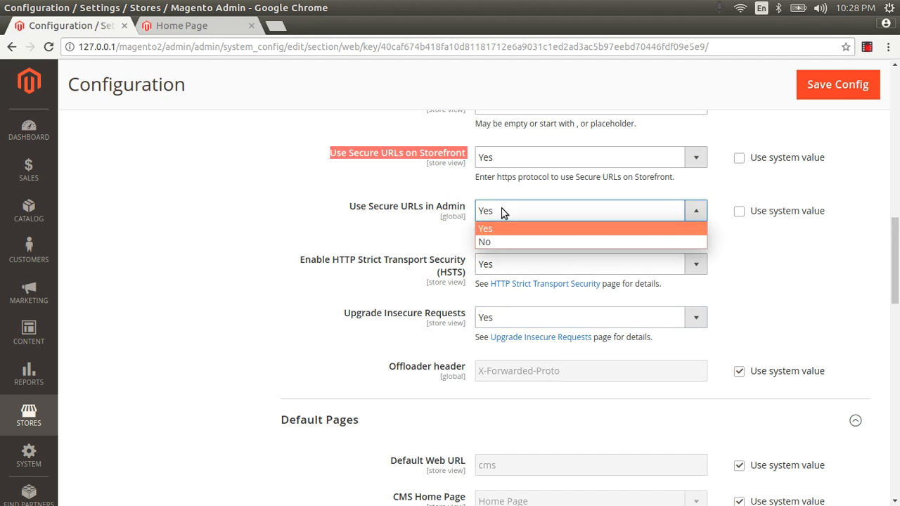
left_click(500, 209)
left_click(490, 263)
left_click(489, 262)
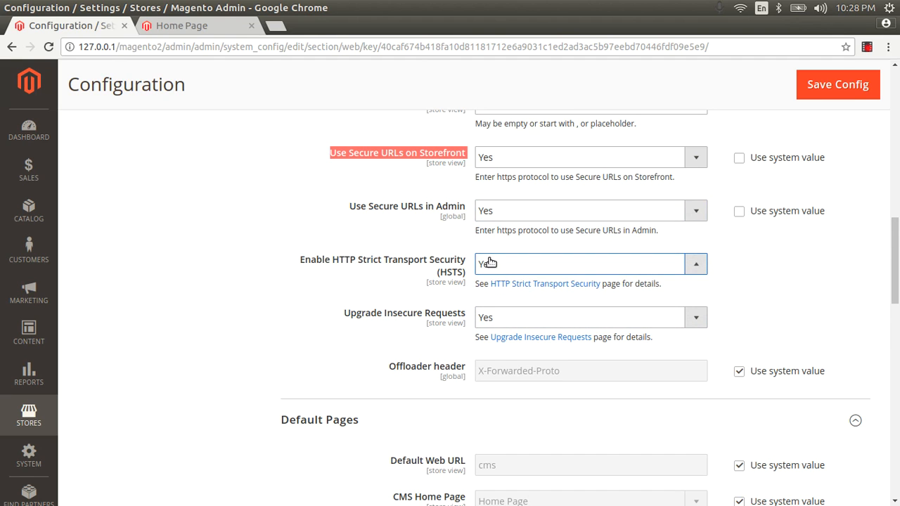
left_click(494, 320)
left_click(494, 319)
Toggle Use Secure URLs on Storefront to No and back to Yes
scroll(506, 318, "up", 5)
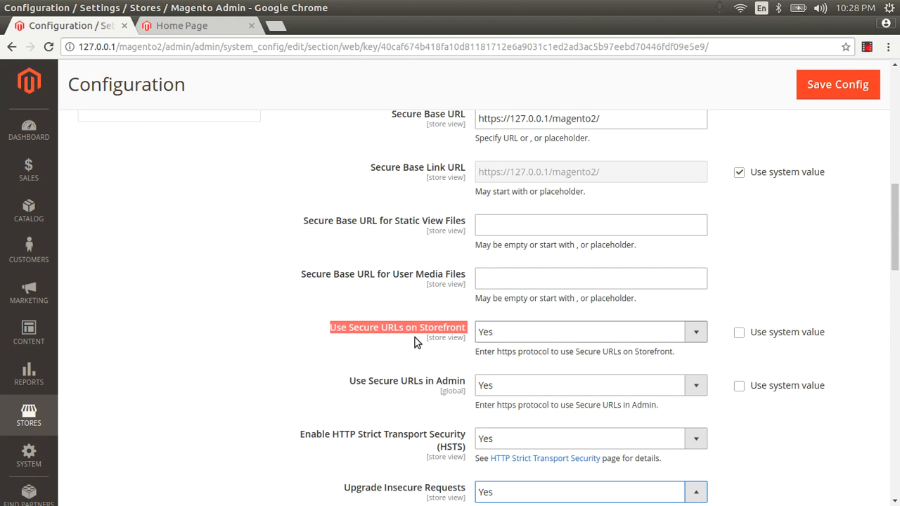
left_click(395, 333)
left_click(488, 335)
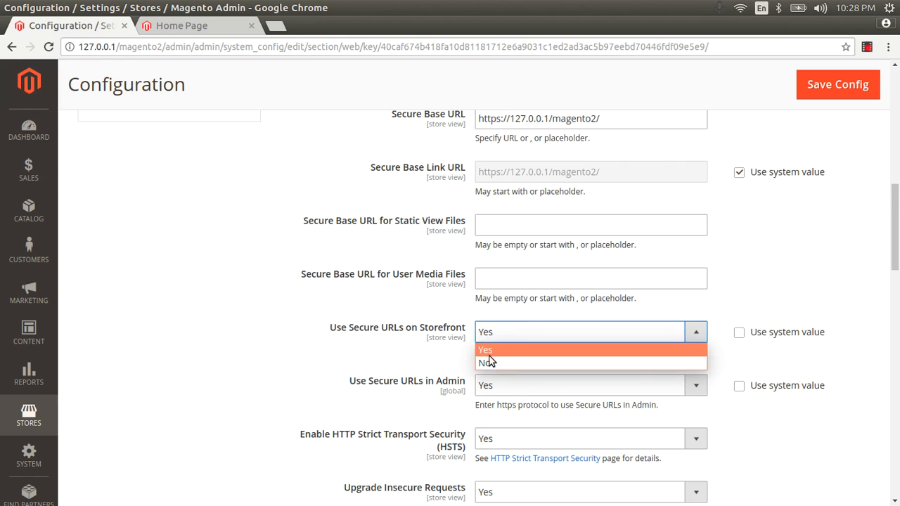
left_click(488, 364)
left_click(490, 331)
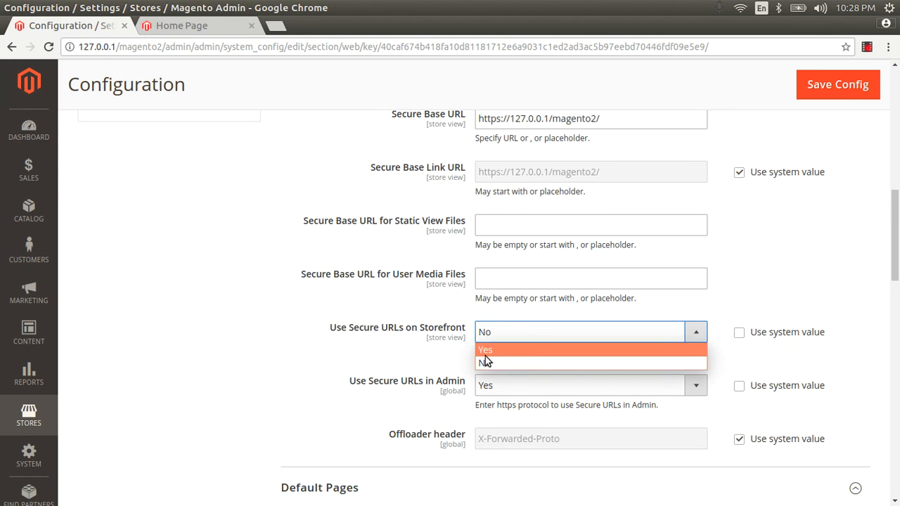
left_click(485, 351)
Set Use Secure URLs in Admin to No and save the configuration
left_click(498, 394)
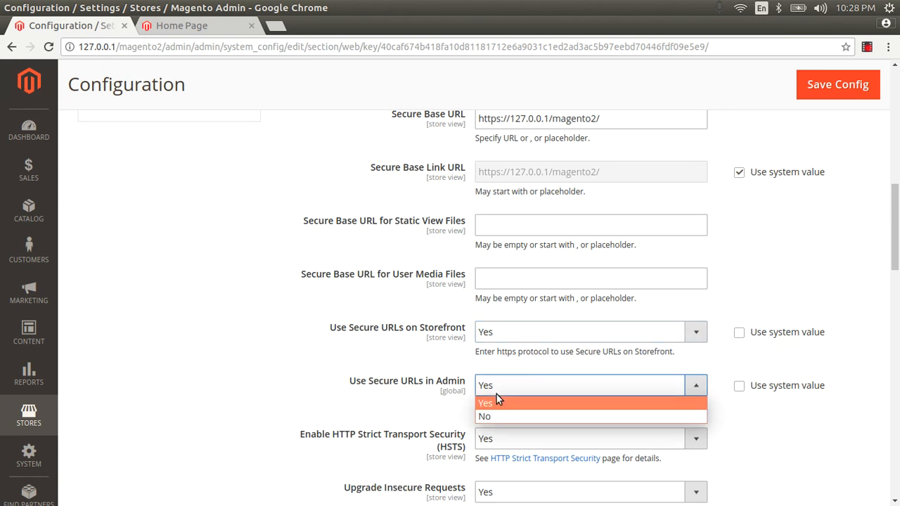
left_click(498, 411)
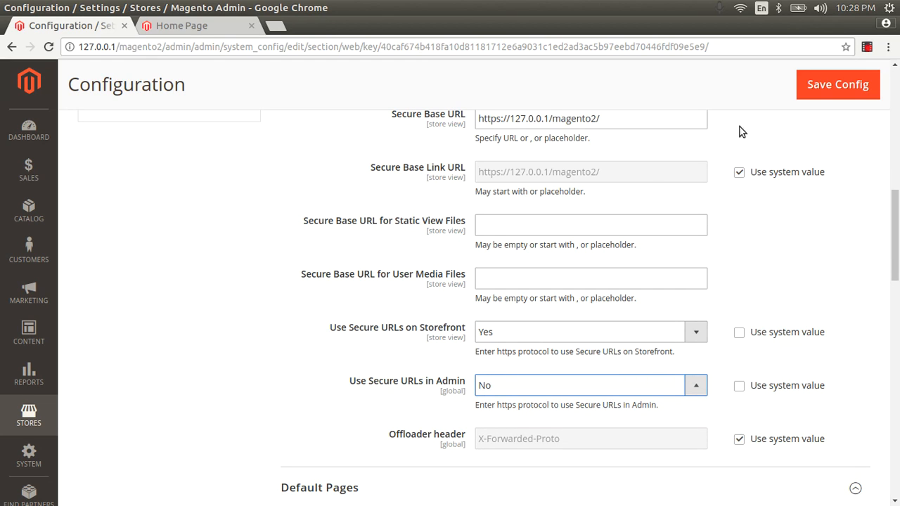
left_click(838, 86)
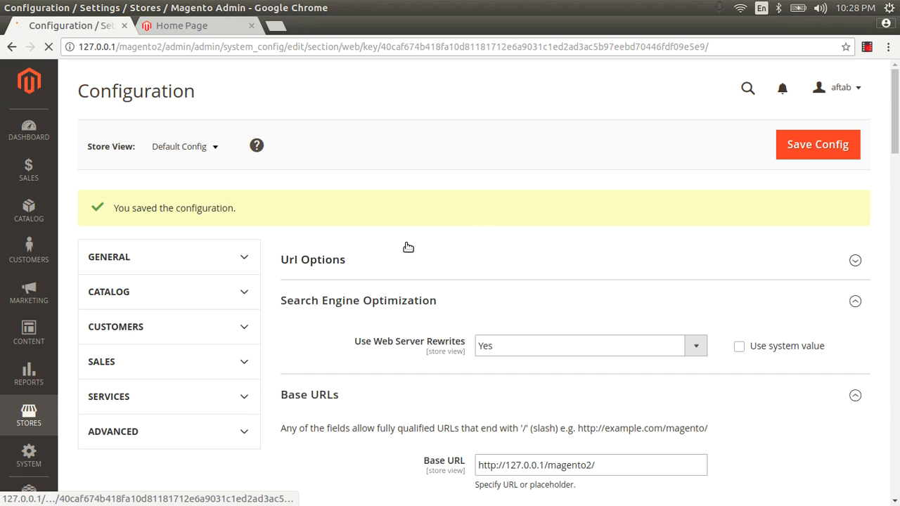
scroll(407, 246, "down", 3)
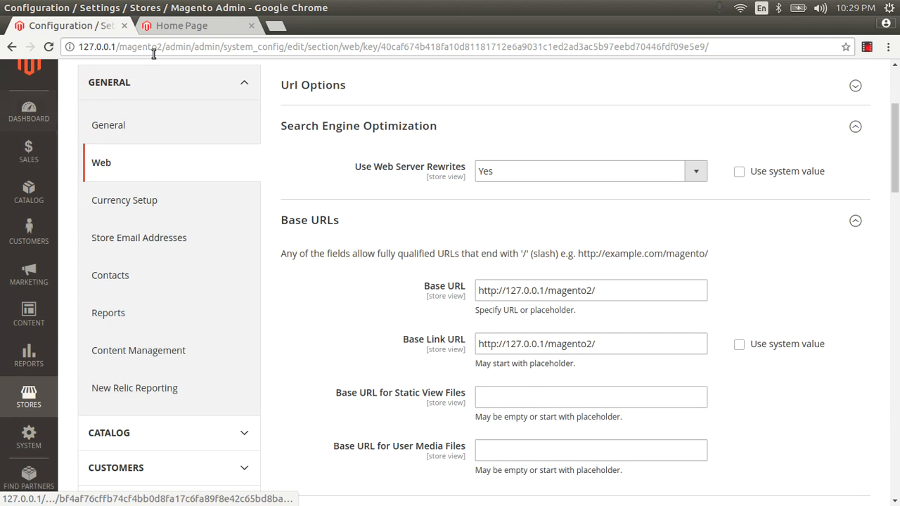
In a new tab, load Adminer at 127.0.0.1/database.php
left_click(275, 26)
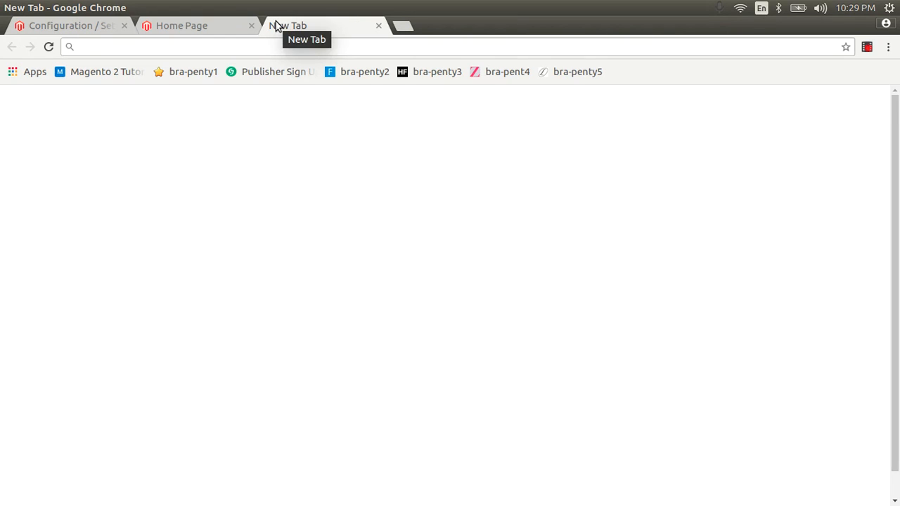
type("dat")
key("BackSpace")
key("BackSpace")
key("BackSpace")
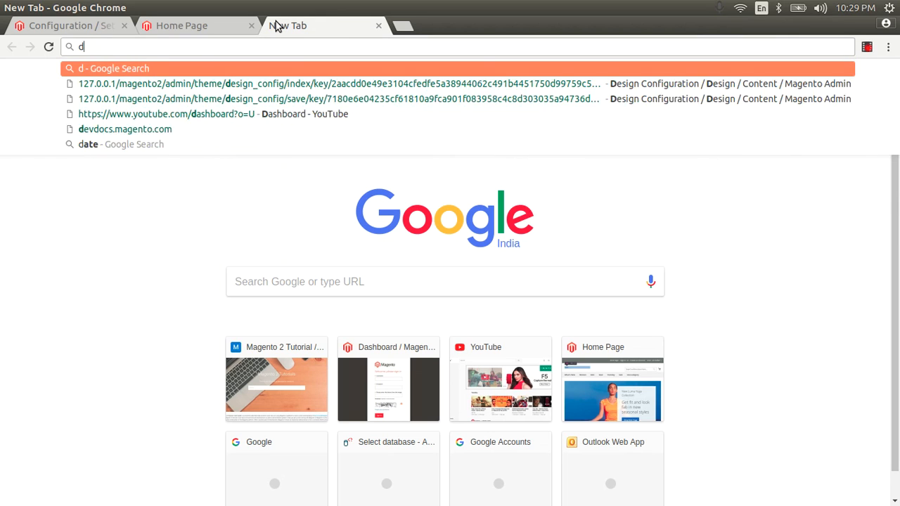
type("127.0.0.1/magento2/")
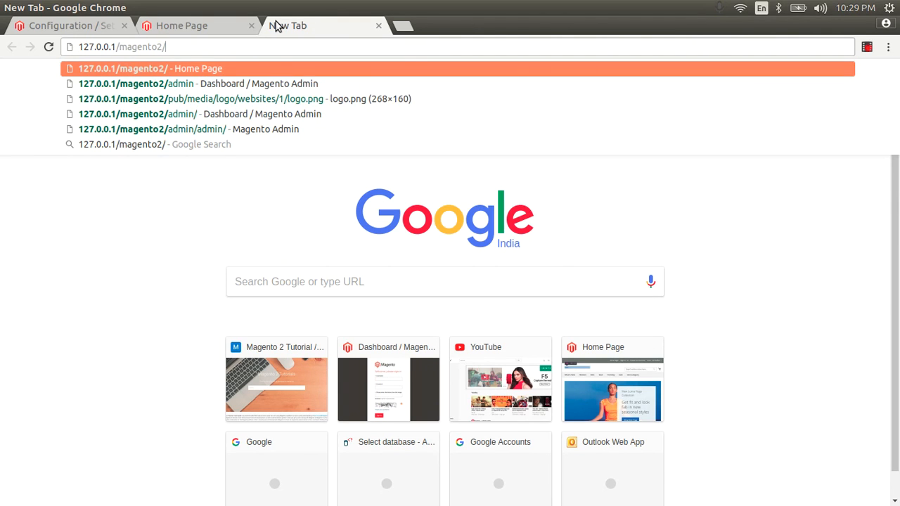
key("BackSpace")
key("BackSpace")
key("BackSpace")
key("BackSpace")
key("BackSpace")
key("BackSpace")
key("BackSpace")
type("database.php")
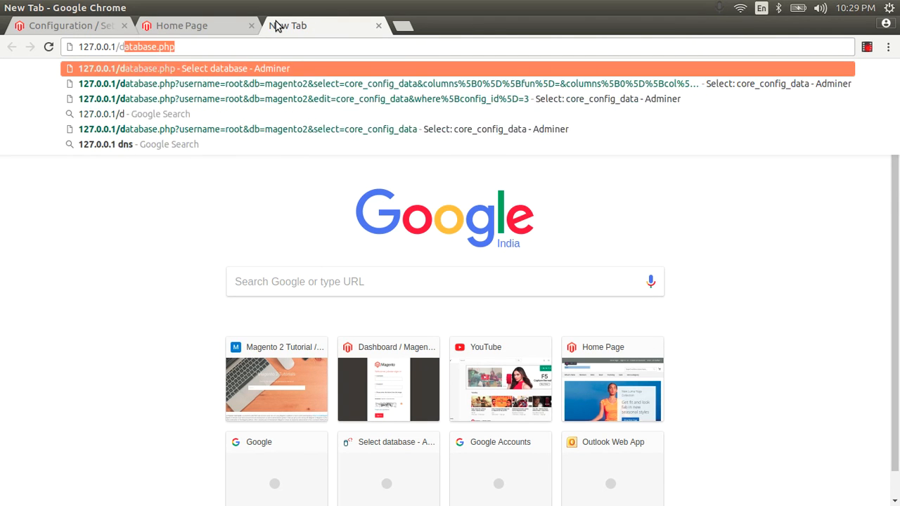
key("Right")
key("Return")
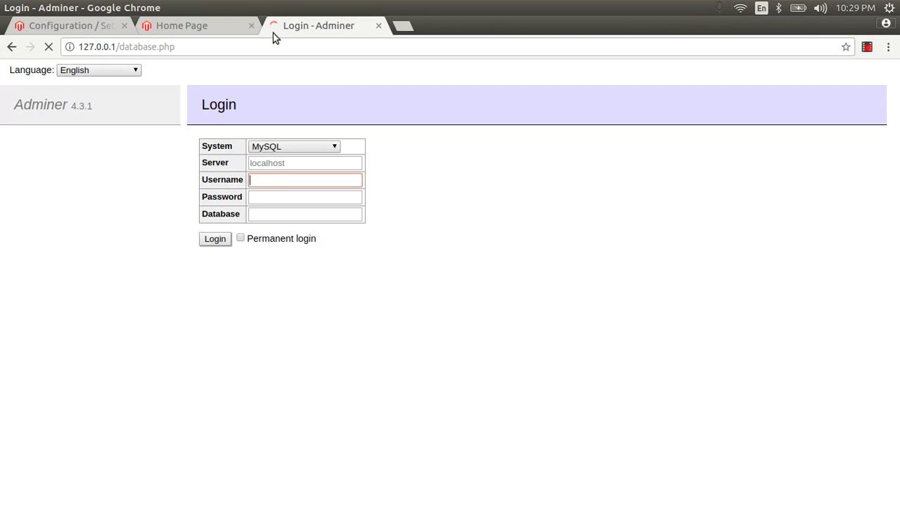
Log in to Adminer as root with the database password
type("root")
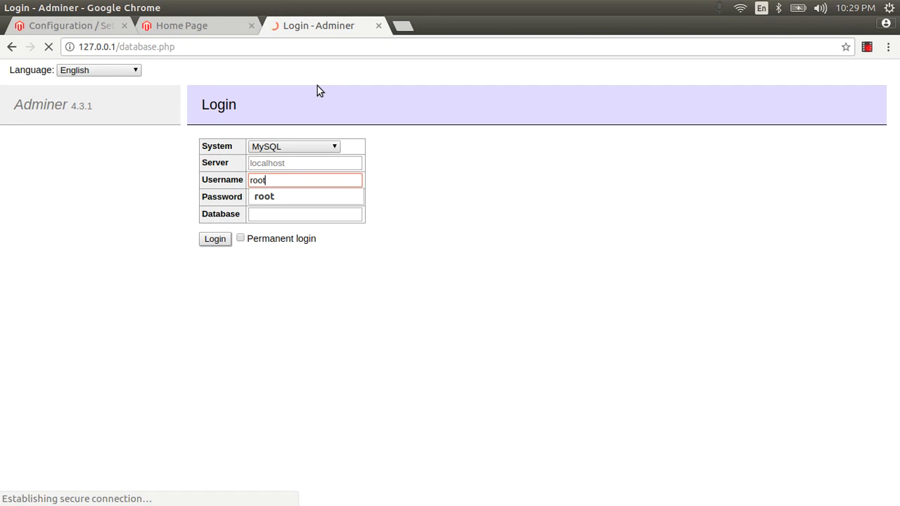
key("Down")
key("Tab")
type("123456")
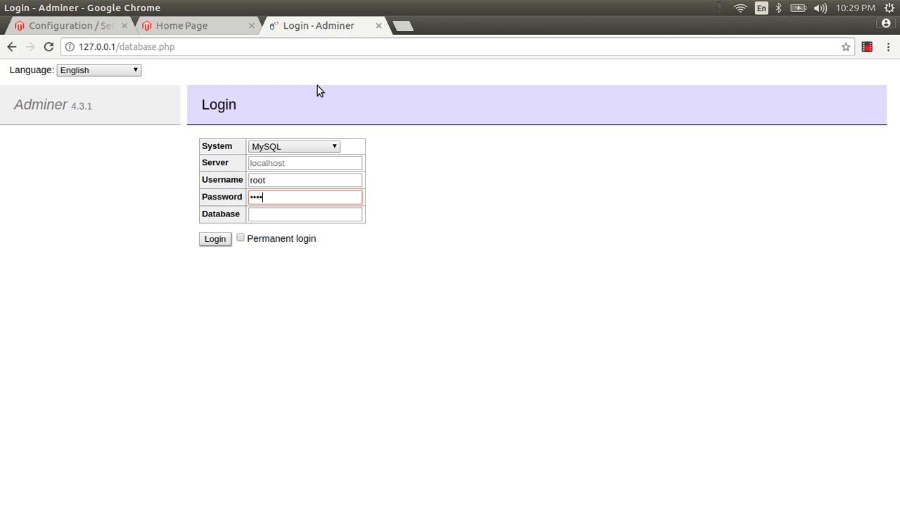
type("7")
key("Return")
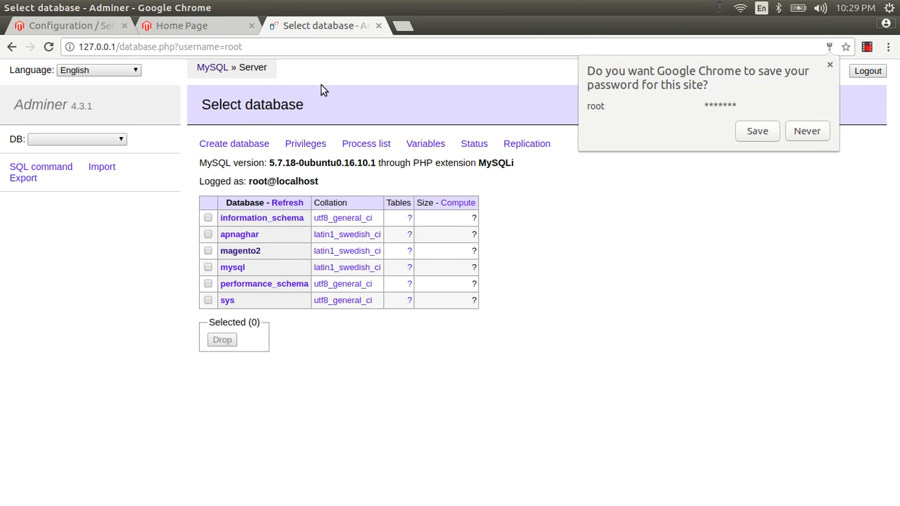
Open the magento2 database, find core_config_data and select its data
left_click(253, 252)
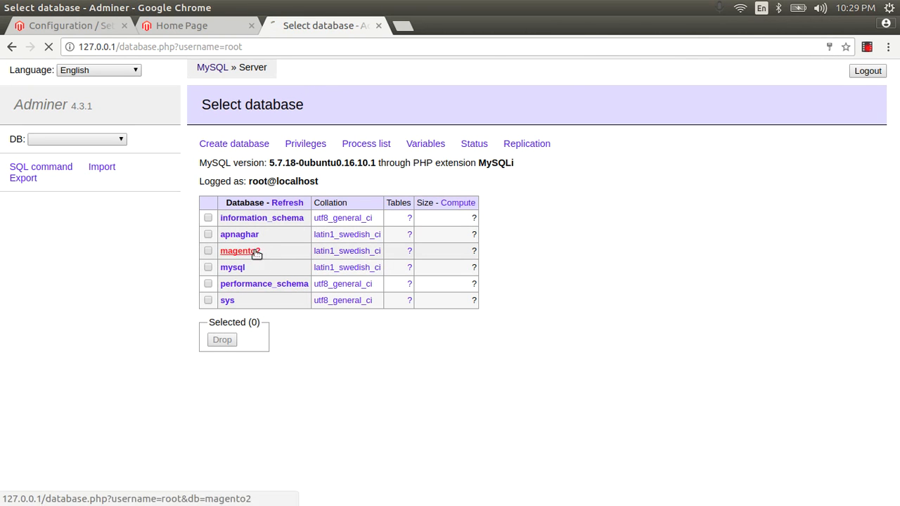
key("ctrl+f")
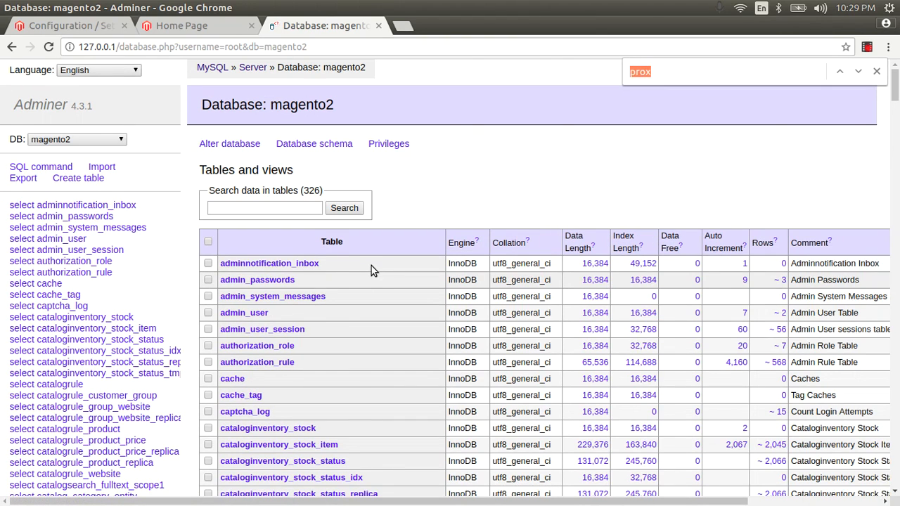
type("core")
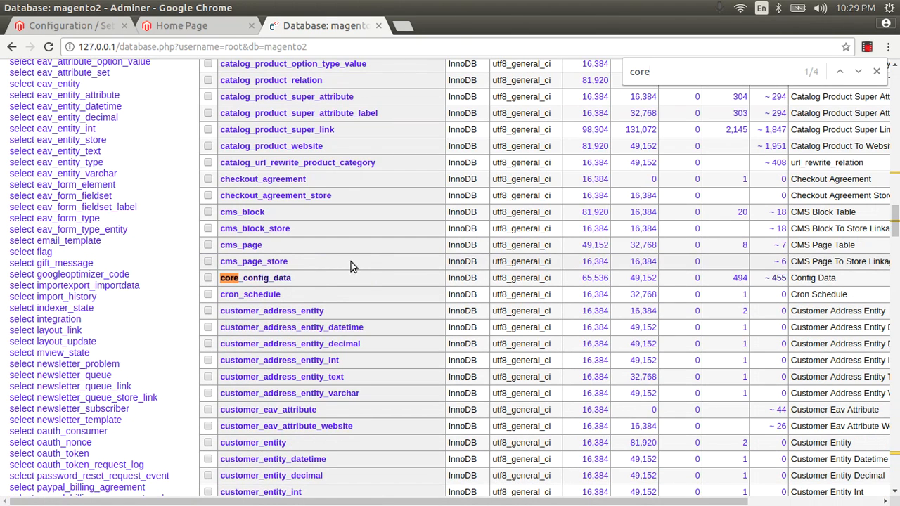
left_click(271, 279)
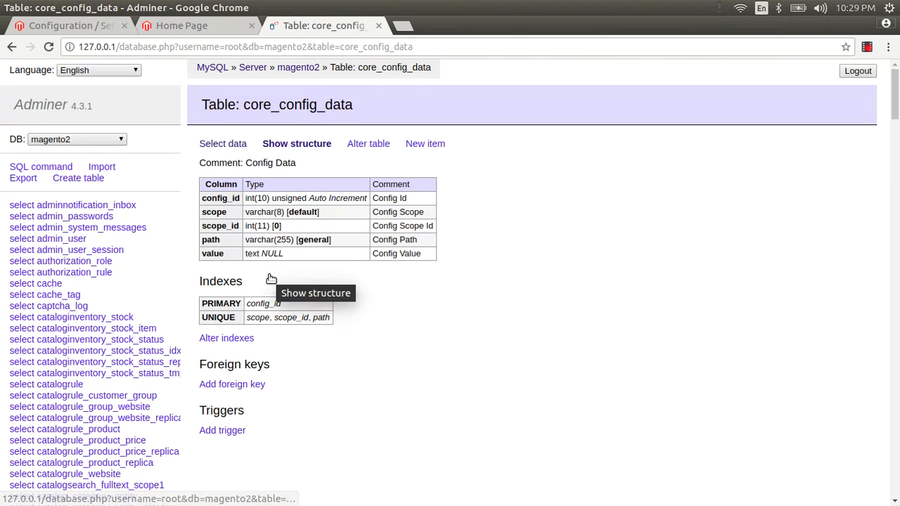
left_click(229, 144)
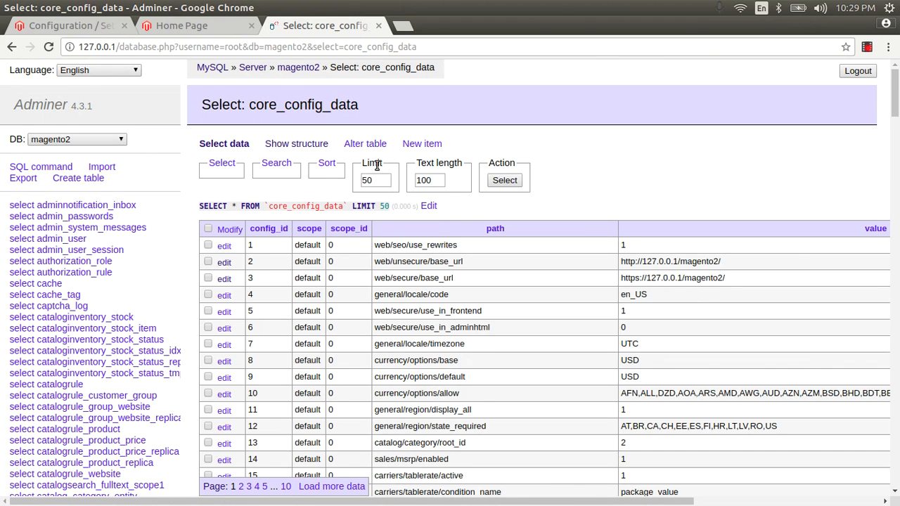
Search core_config_data with LIKE %% for 127.0.0.1 to show the base URL rows
left_click(276, 164)
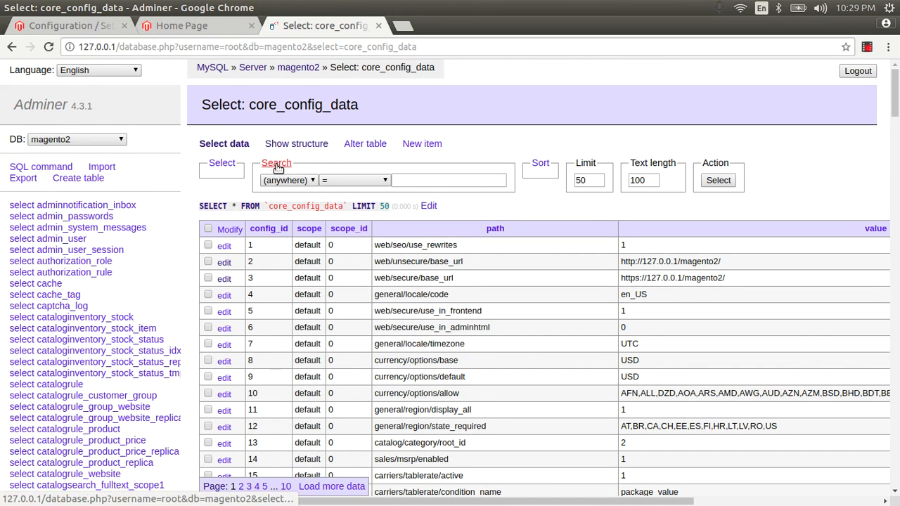
left_click(416, 181)
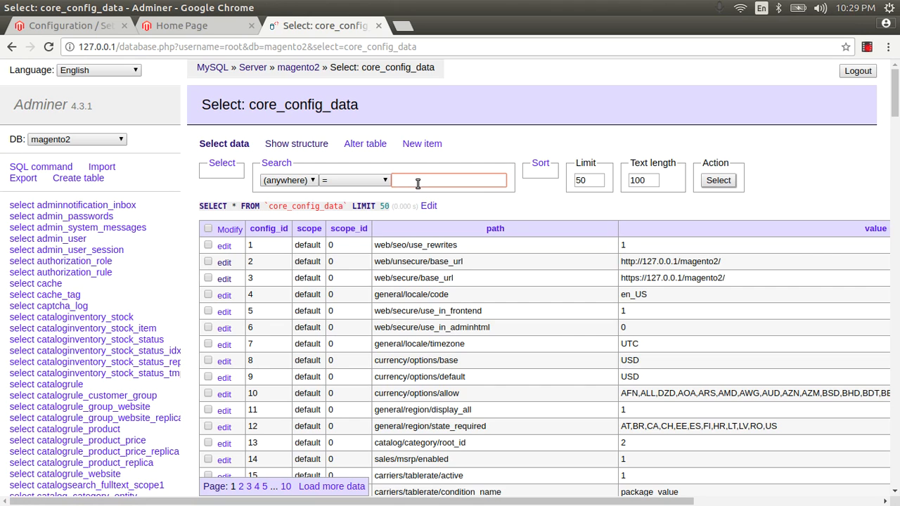
left_click(353, 181)
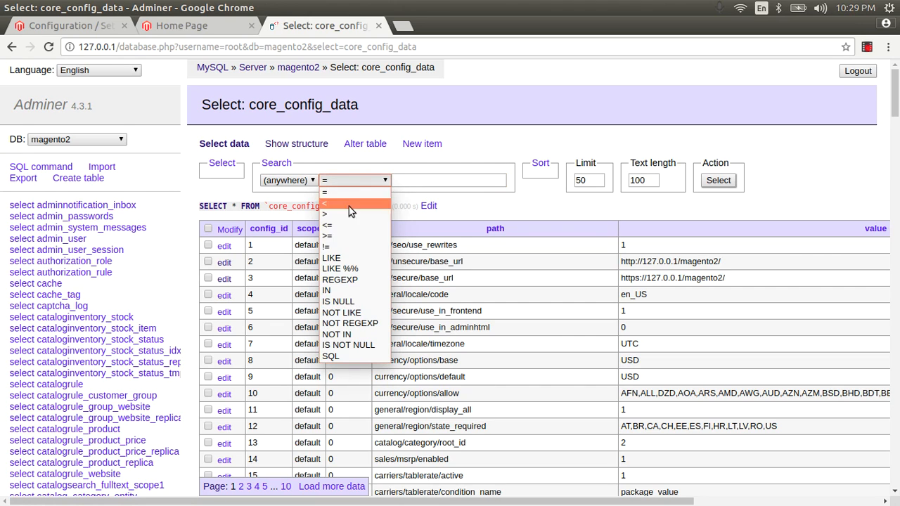
left_click(350, 270)
left_click(428, 177)
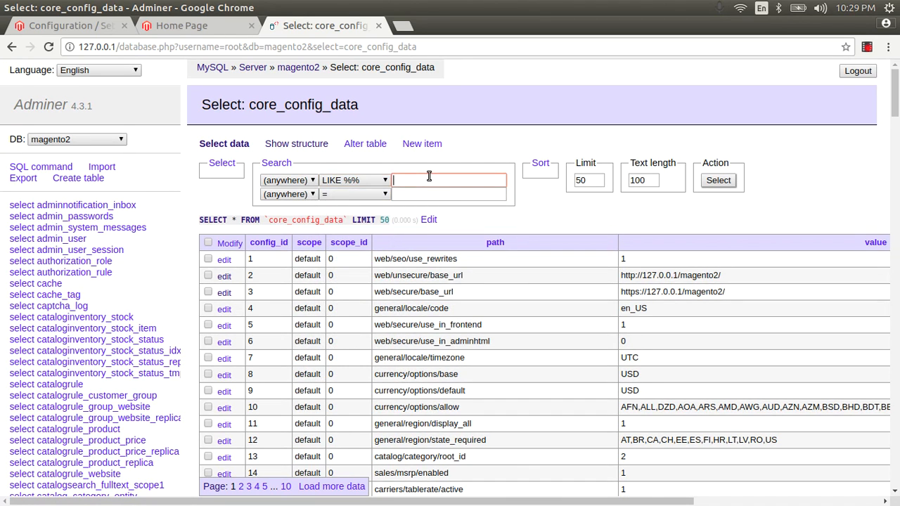
type("127.0")
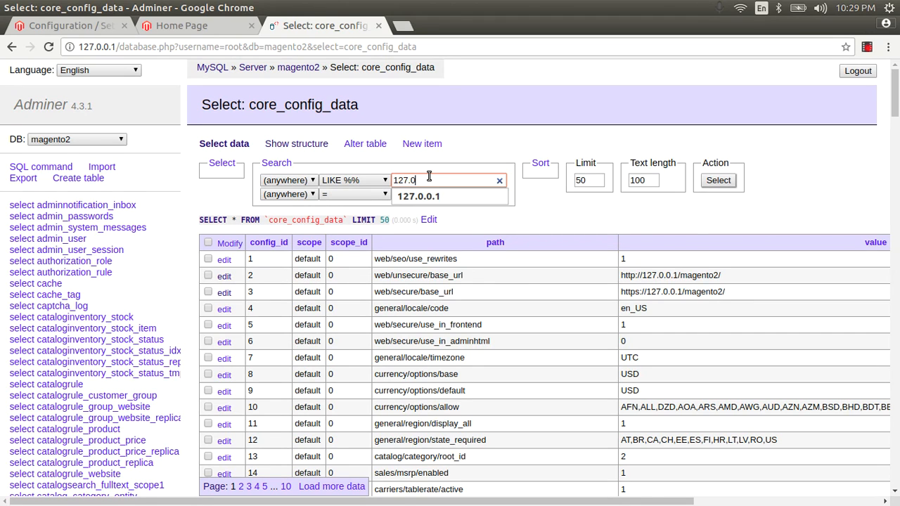
type("0.1")
key("Return")
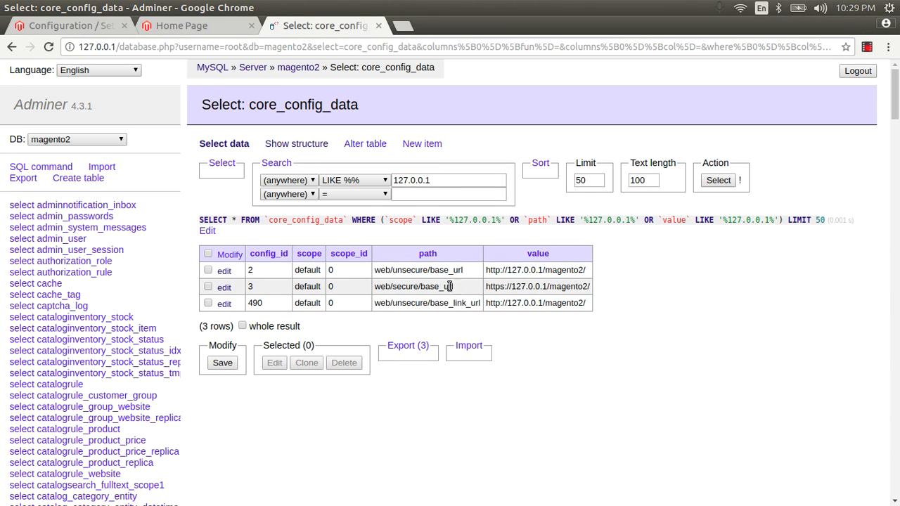
double_click(494, 286)
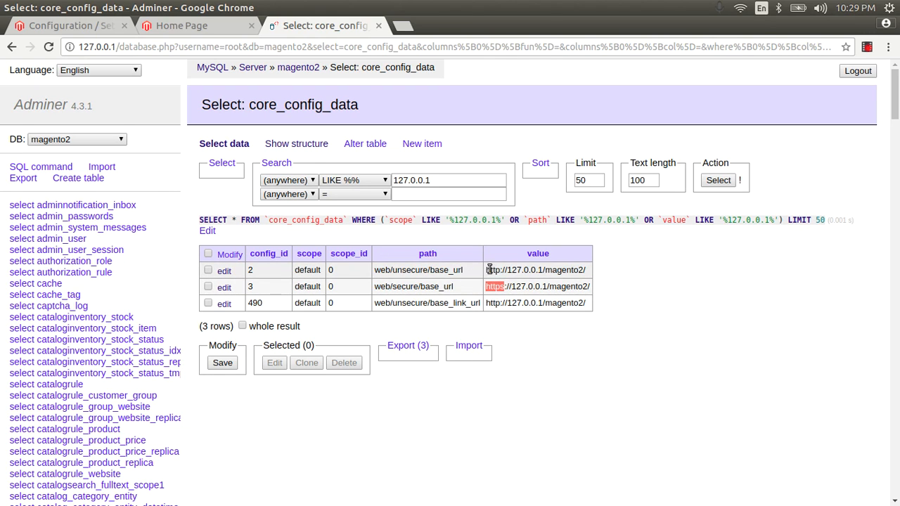
Back in Web configuration, keep secure storefront URLs Yes and set secure admin URLs to Yes
left_click(95, 31)
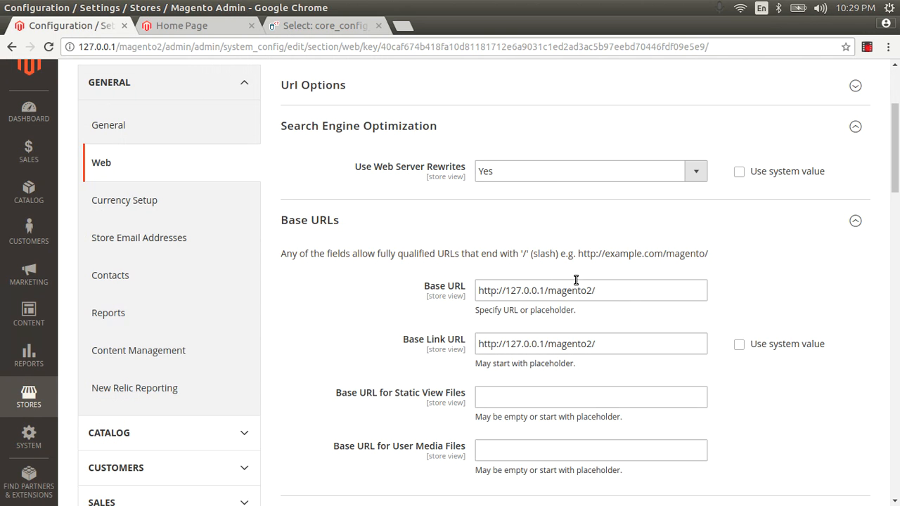
scroll(675, 308, "down", 3)
scroll(574, 366, "down", 5)
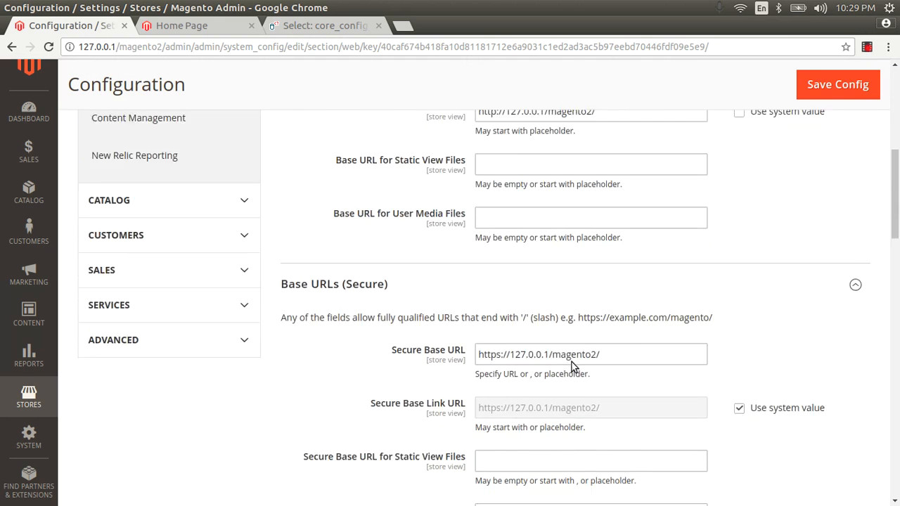
left_click(507, 243)
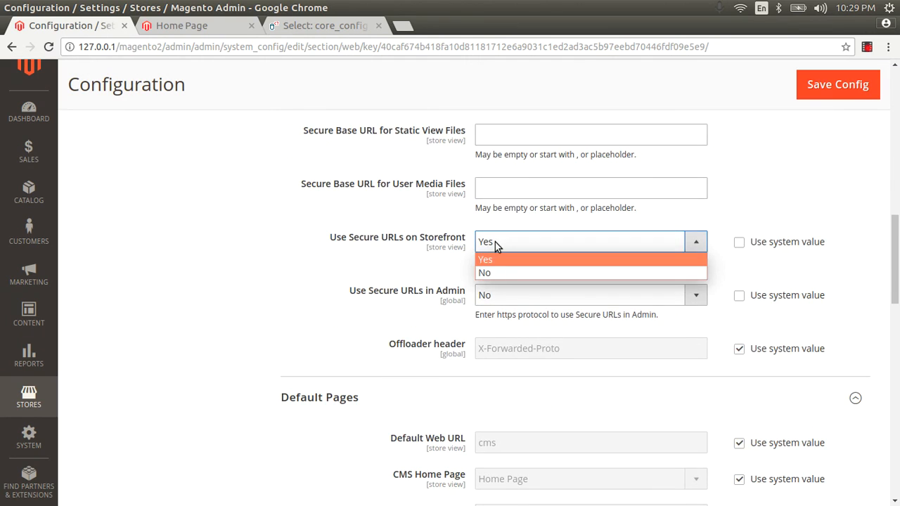
left_click(496, 244)
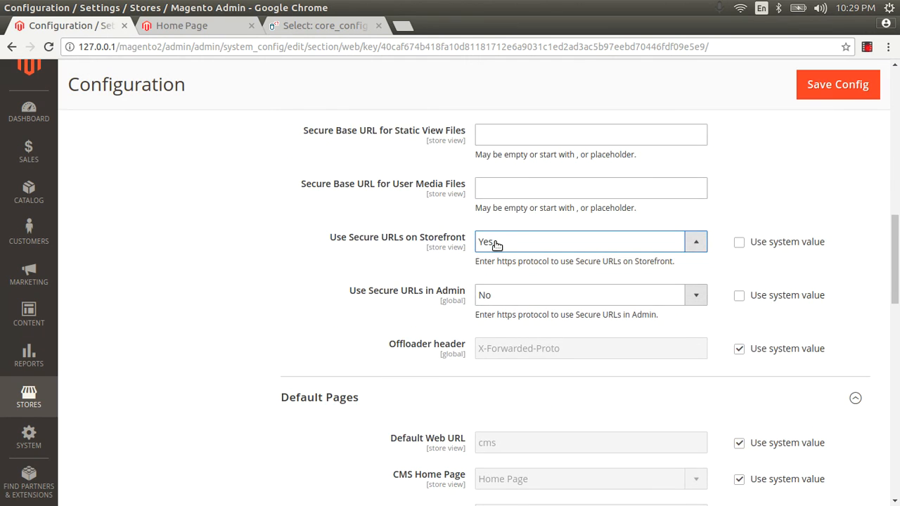
left_click(508, 295)
left_click(496, 314)
Set Enable HSTS and Upgrade Insecure Requests to Yes
scroll(499, 303, "down", 3)
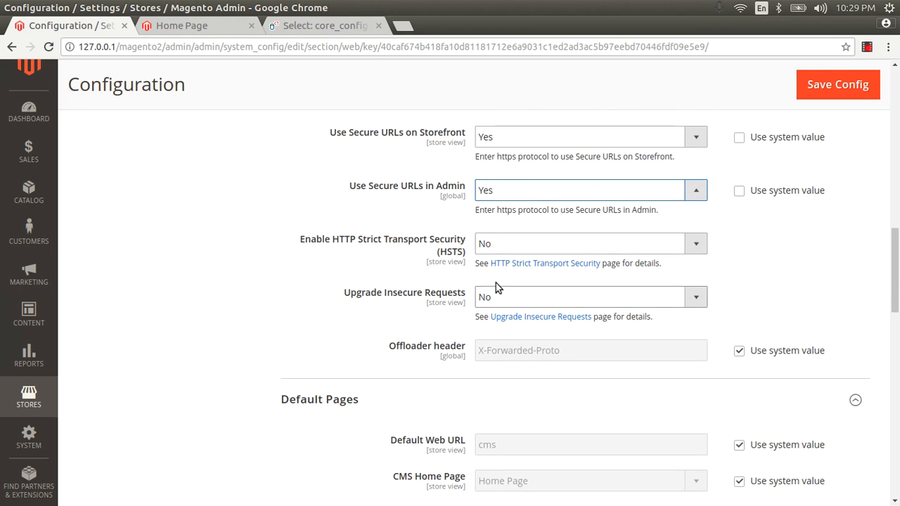
left_click(496, 244)
left_click(486, 261)
left_click(488, 296)
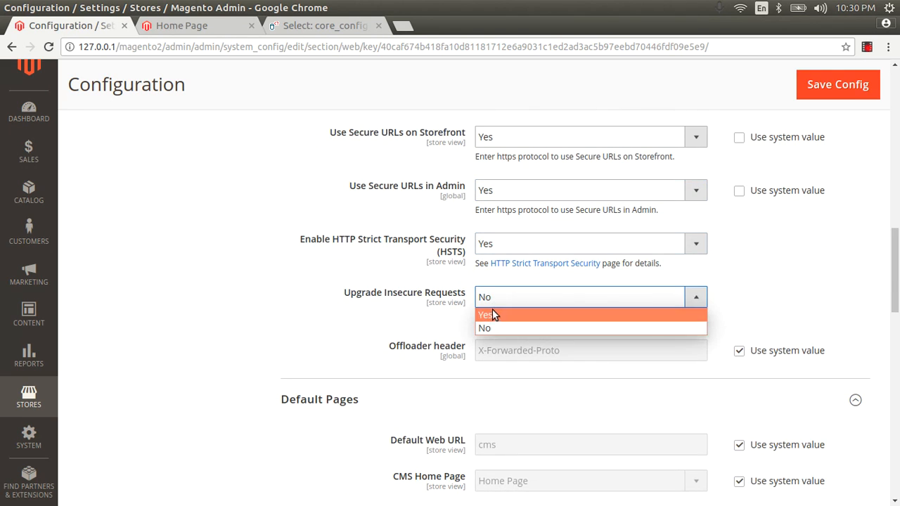
left_click(493, 313)
scroll(746, 312, "up", 5)
scroll(746, 312, "up", 1)
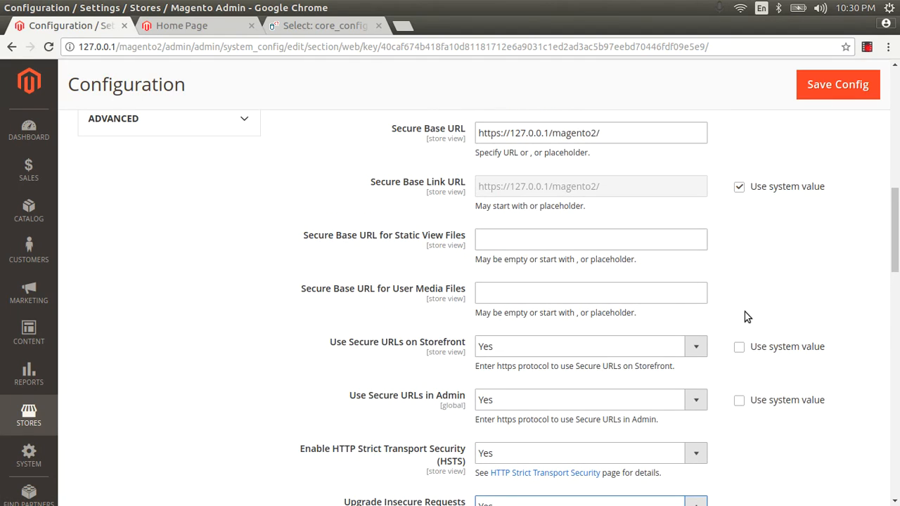
scroll(745, 316, "down", 3)
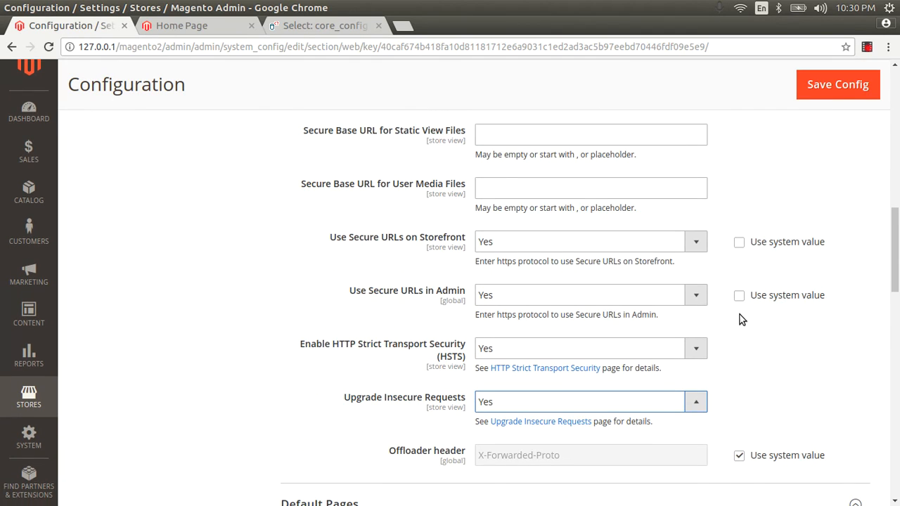